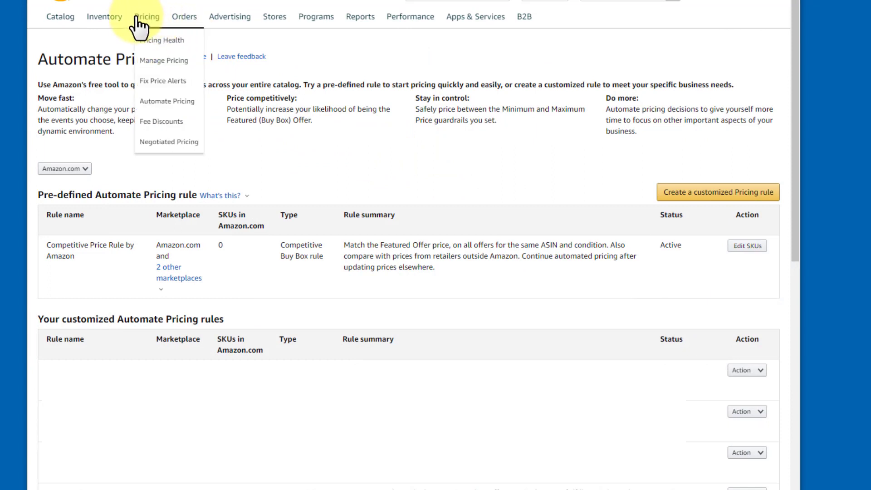
Start a new customized automate pricing rule and choose the Competitive Lowest Price rule type.
left_click(181, 105)
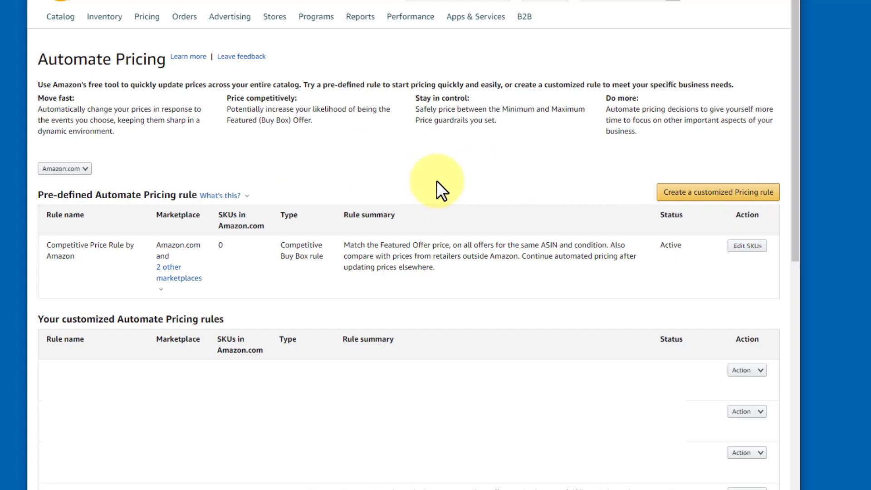
left_click(711, 196)
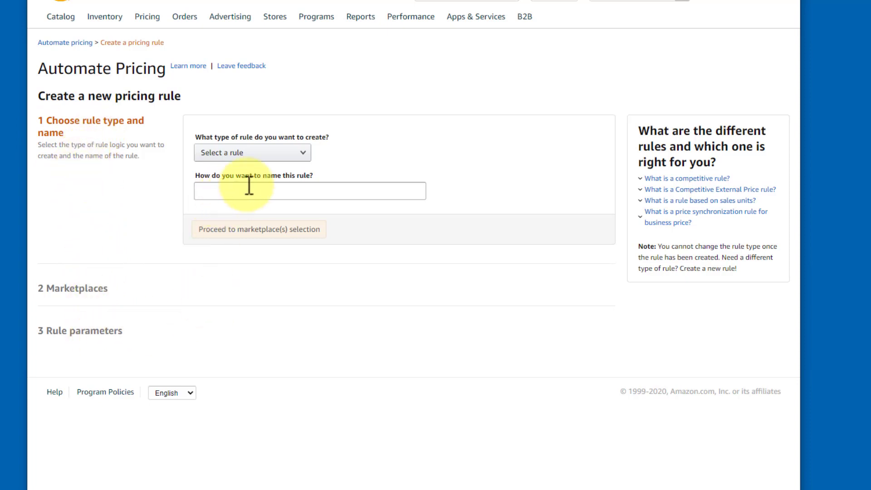
left_click(302, 153)
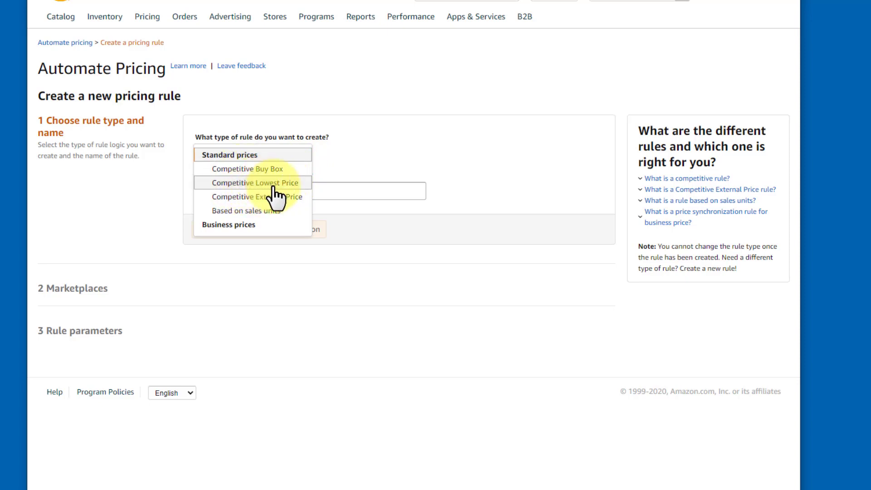
left_click(245, 185)
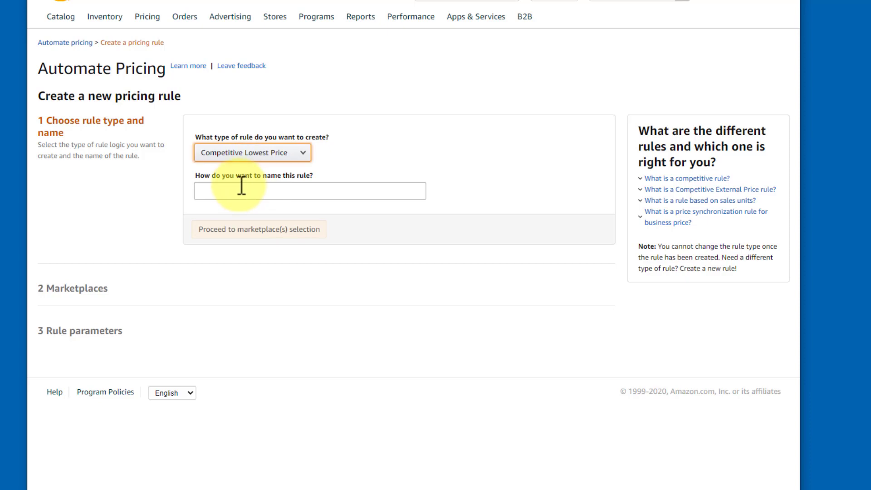
Name the rule "Test - Above Lowest FBA by $0.50" and proceed to marketplace selection.
left_click(256, 196)
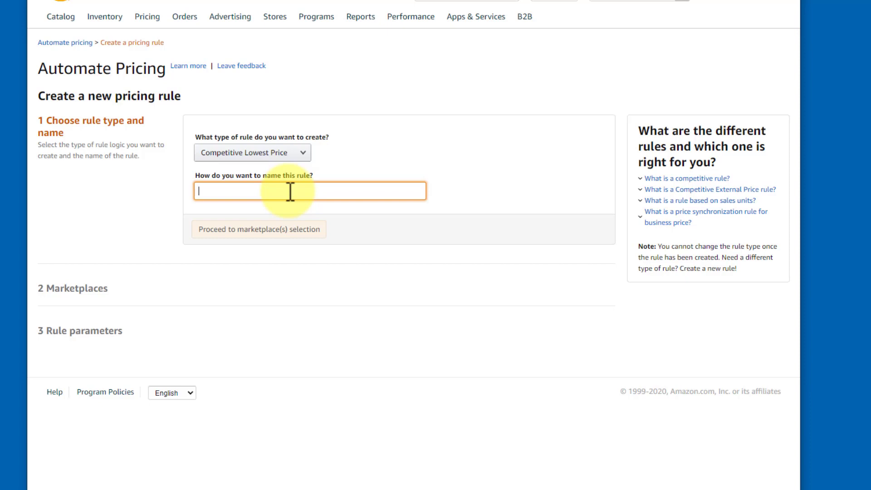
type("Test -")
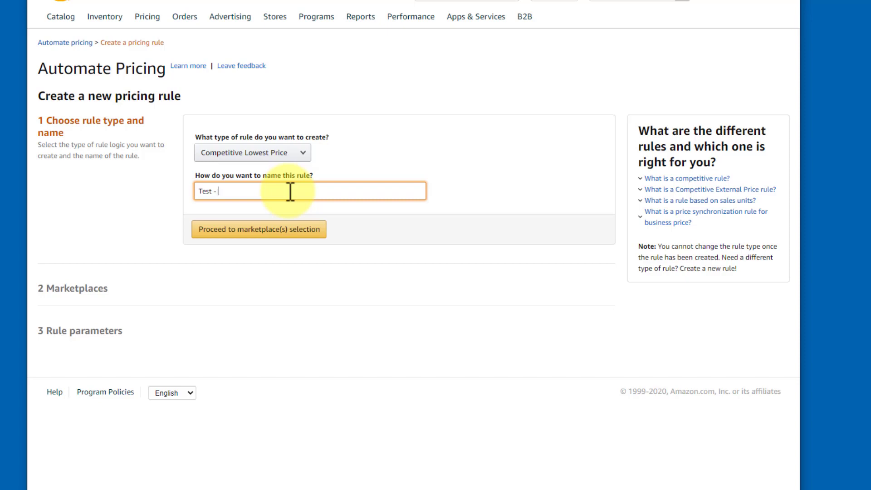
type("Above Lowest FBA by $0.50")
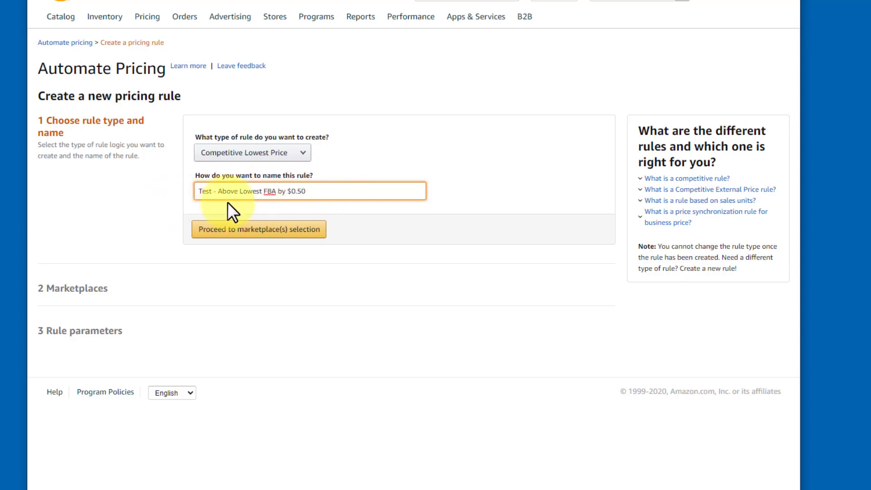
left_click(257, 229)
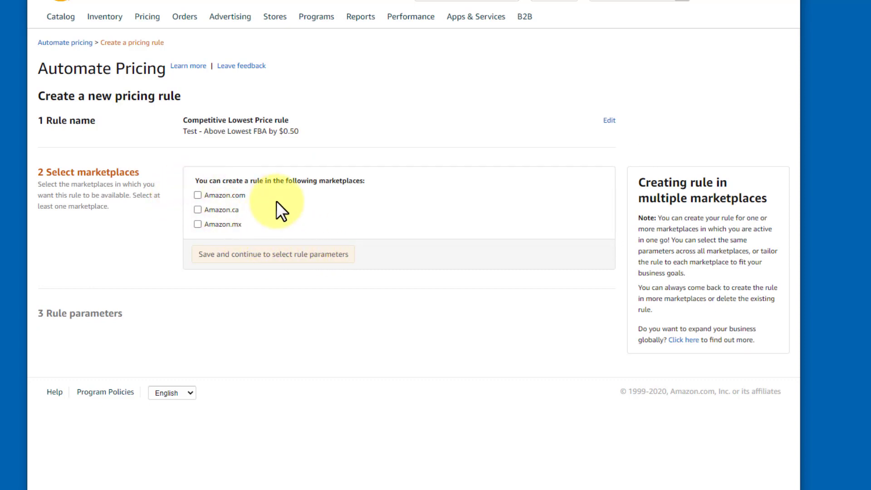
Select Amazon.com as the rule's marketplace and continue to the rule parameters.
left_click(198, 196)
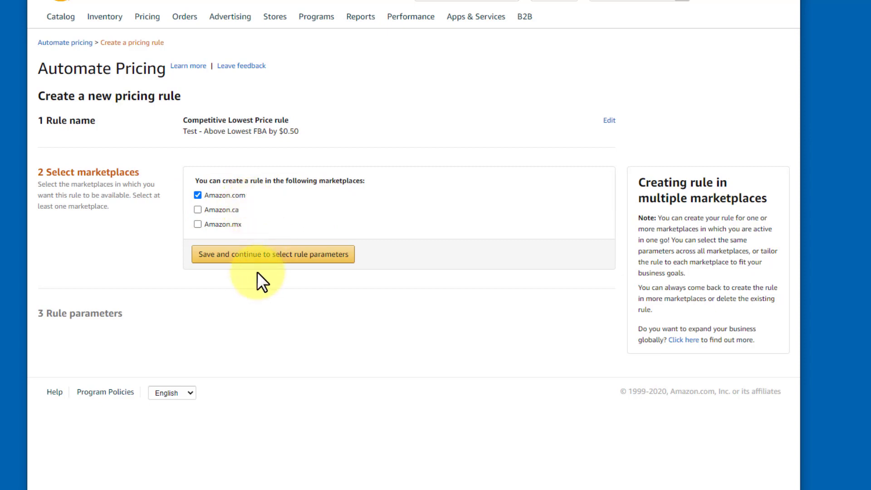
left_click(281, 261)
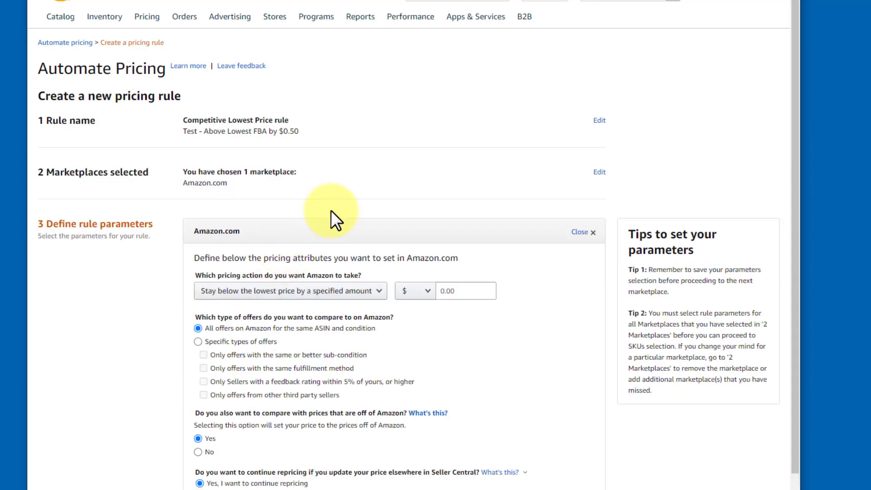
Set the pricing action to stay above the lowest price by a specified amount.
scroll(331, 210, "down", 2)
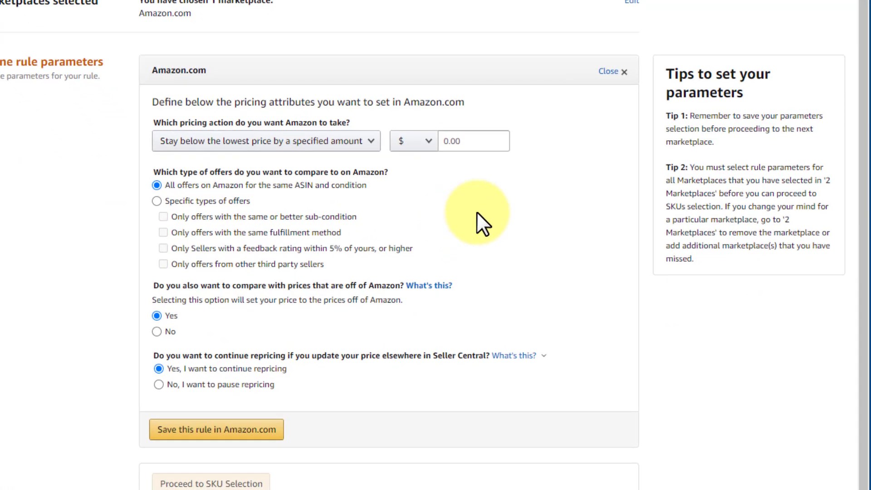
scroll(362, 132, "up", 1)
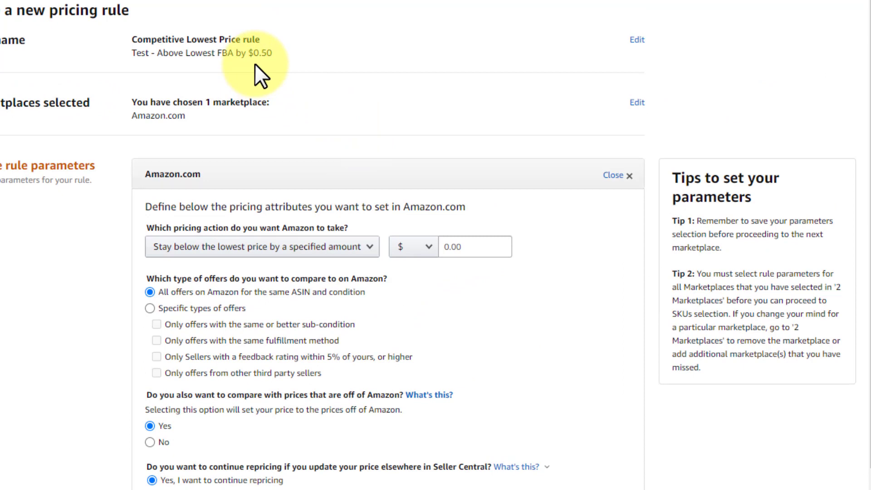
left_click(360, 257)
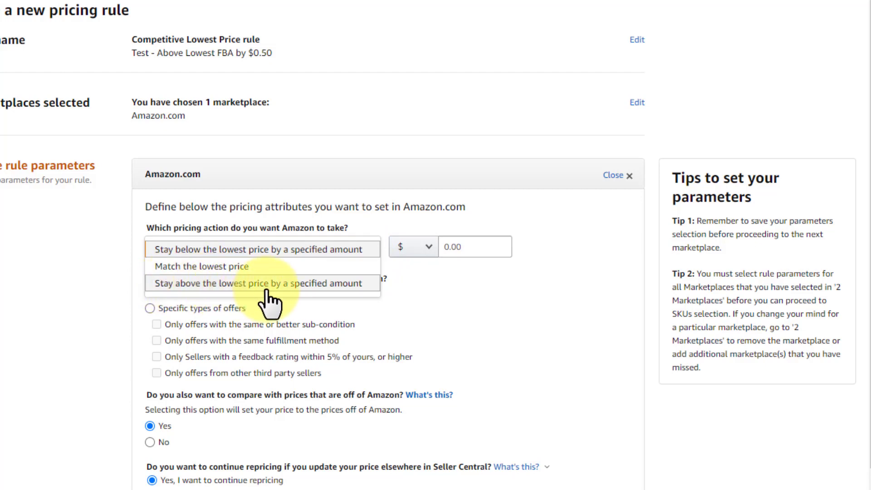
left_click(318, 286)
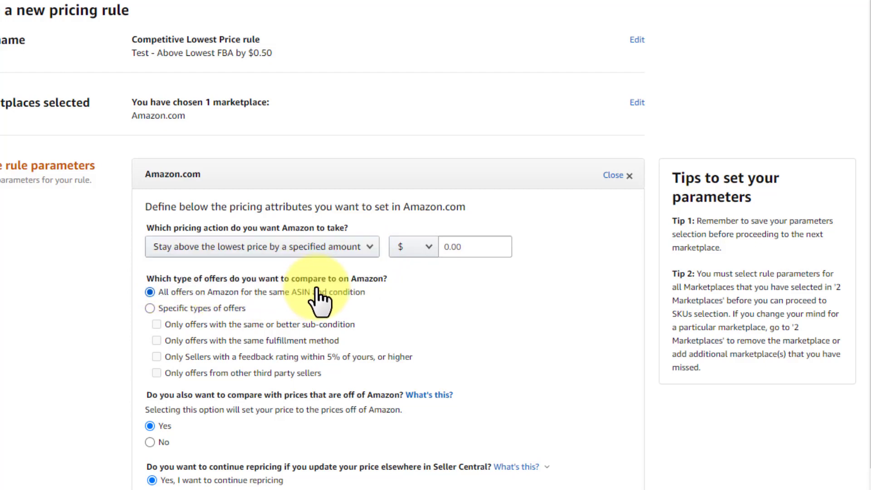
left_click(435, 252)
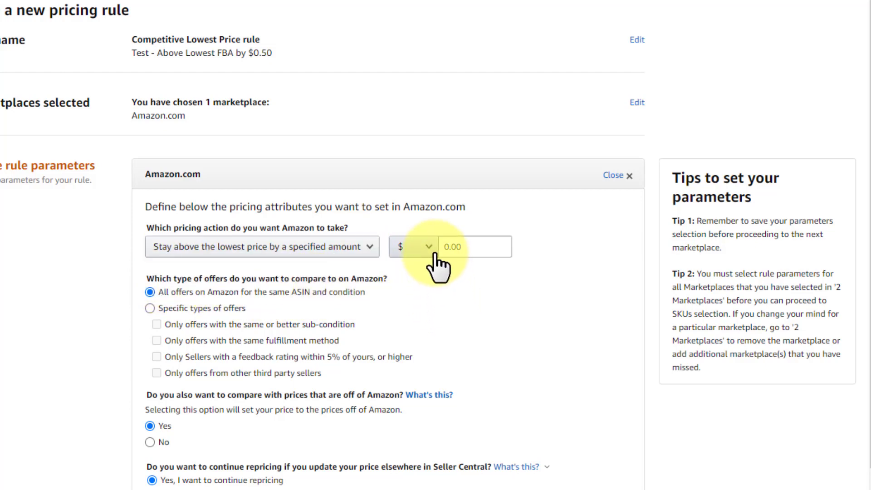
left_click(427, 245)
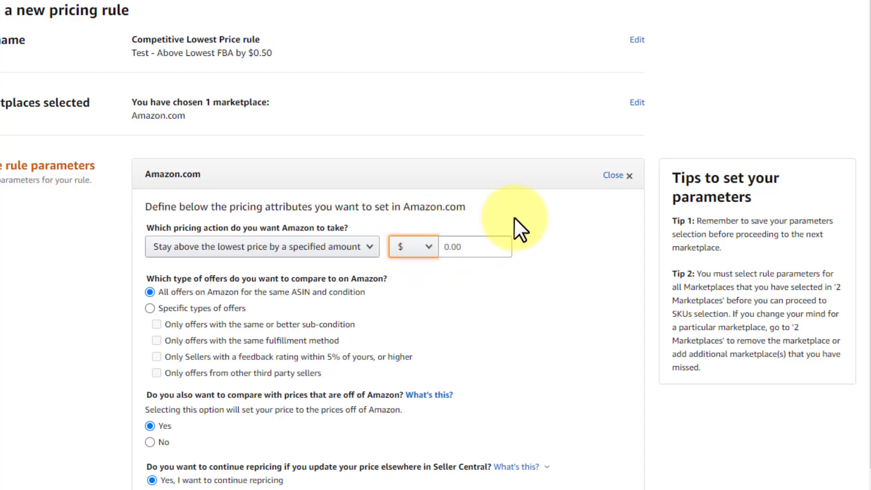
scroll(513, 217, "down", 3)
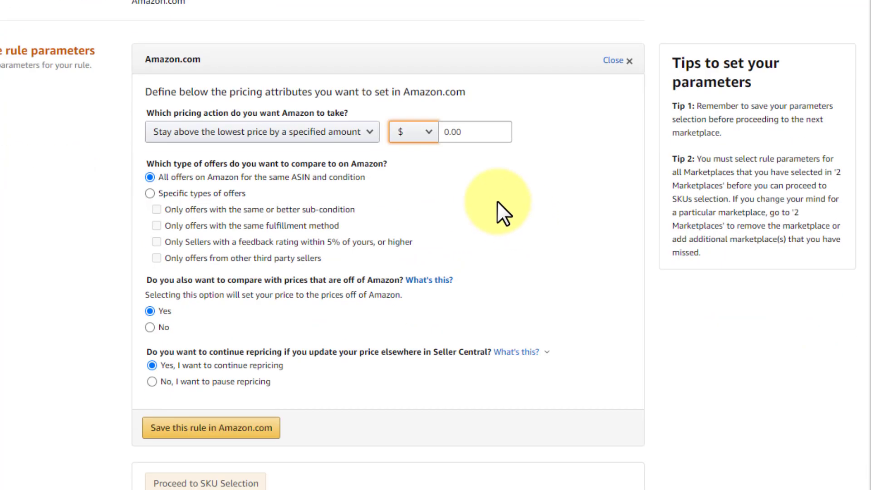
left_click(428, 133)
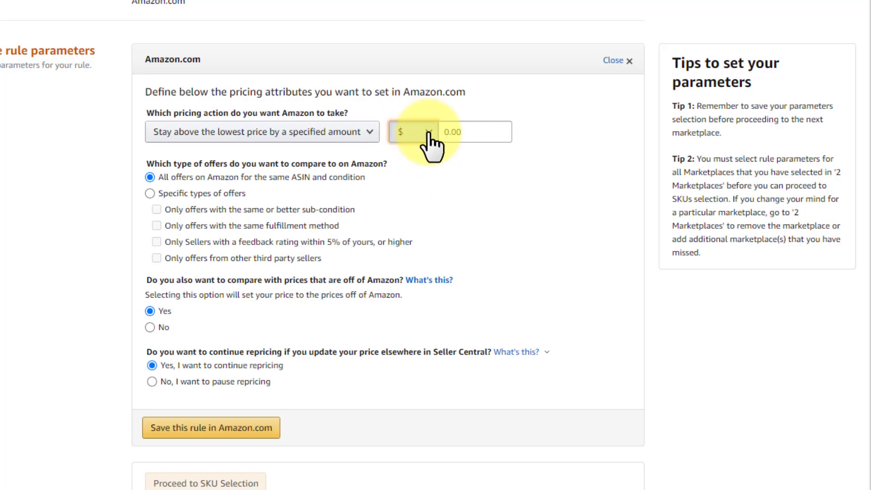
left_click(402, 135)
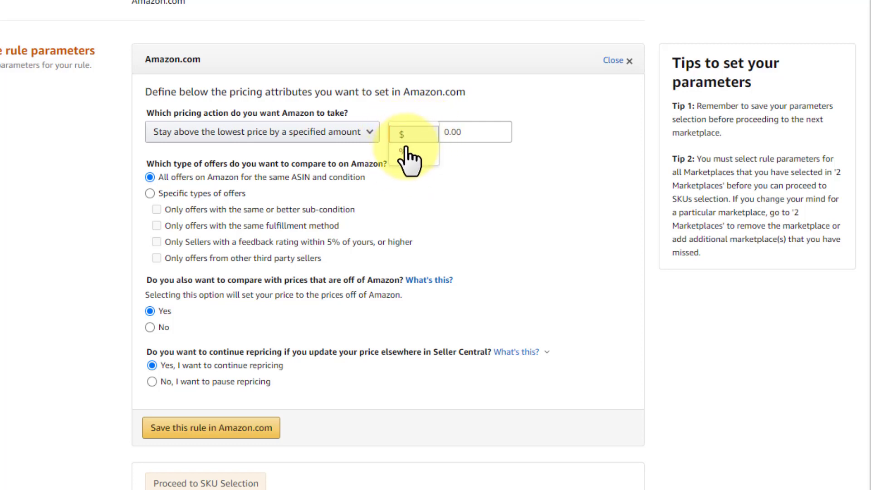
left_click(407, 154)
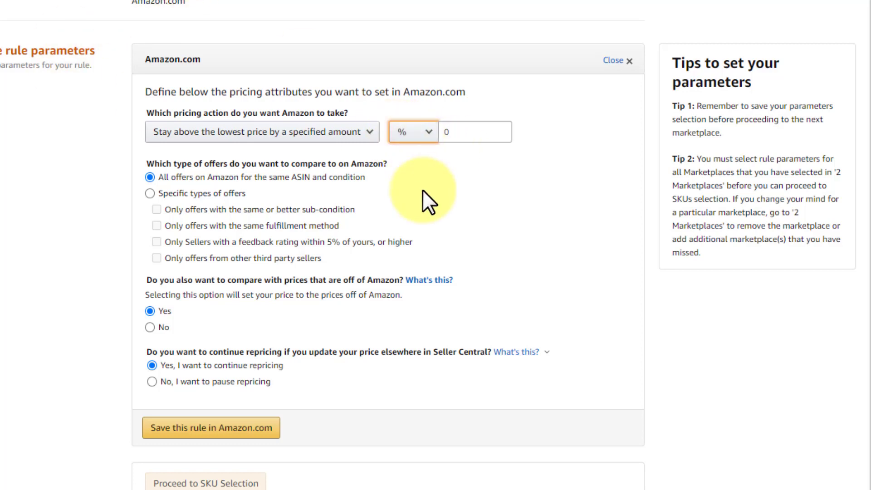
left_click(401, 132)
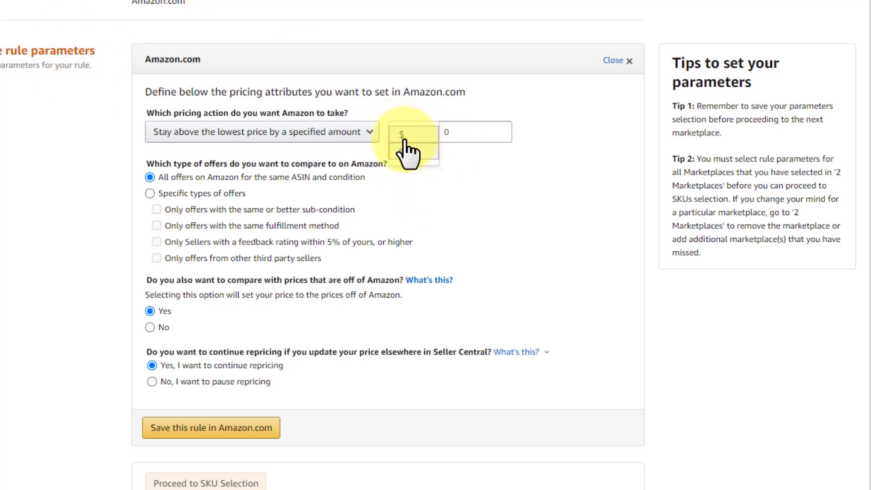
left_click(409, 152)
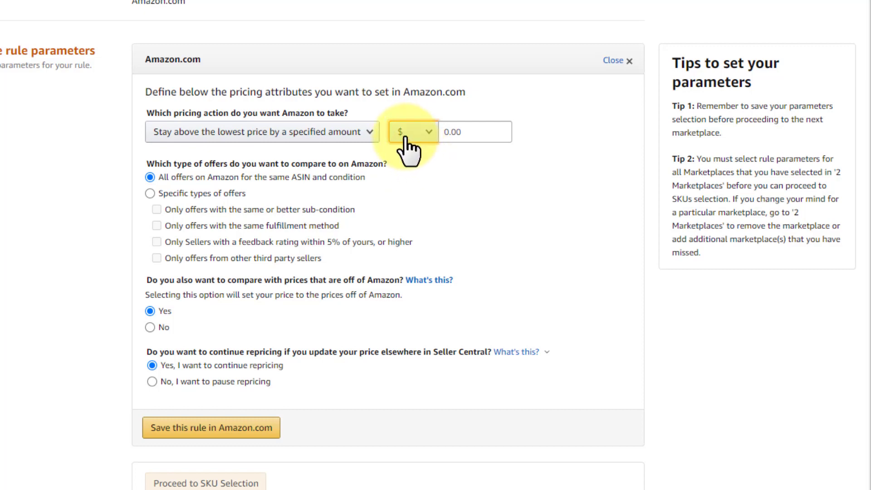
Set the amount above the lowest price to $0.50.
left_click(446, 132)
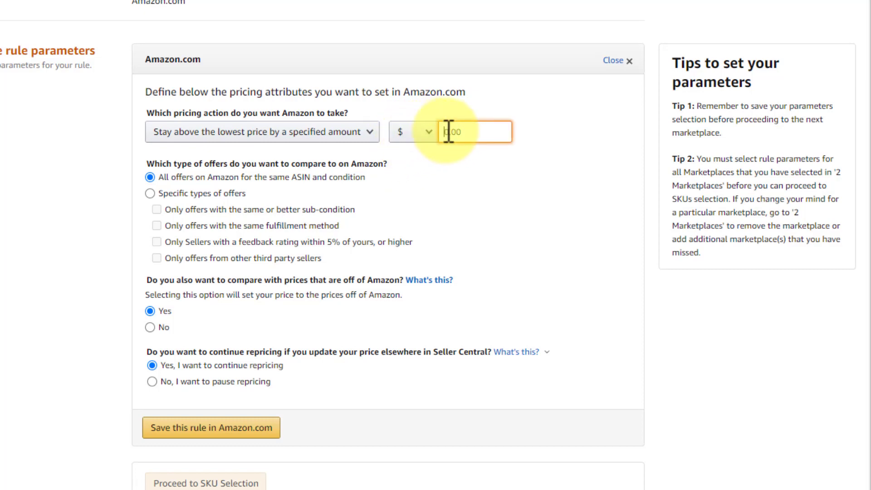
type("0.50")
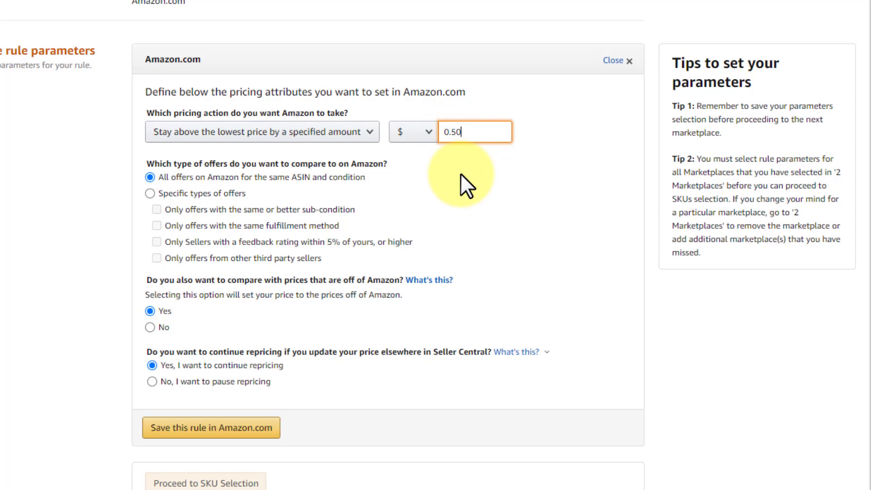
left_click(453, 172)
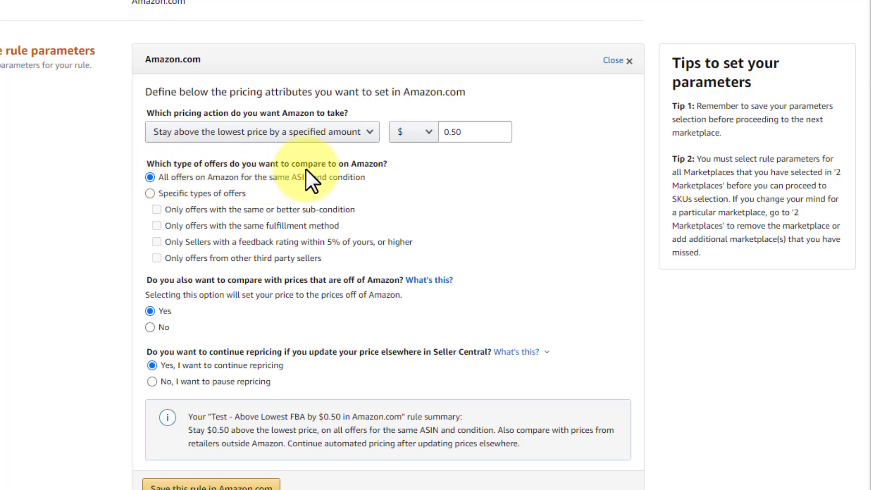
Compare only to specific offers: those with the same fulfillment method and from other third party sellers.
left_click(168, 194)
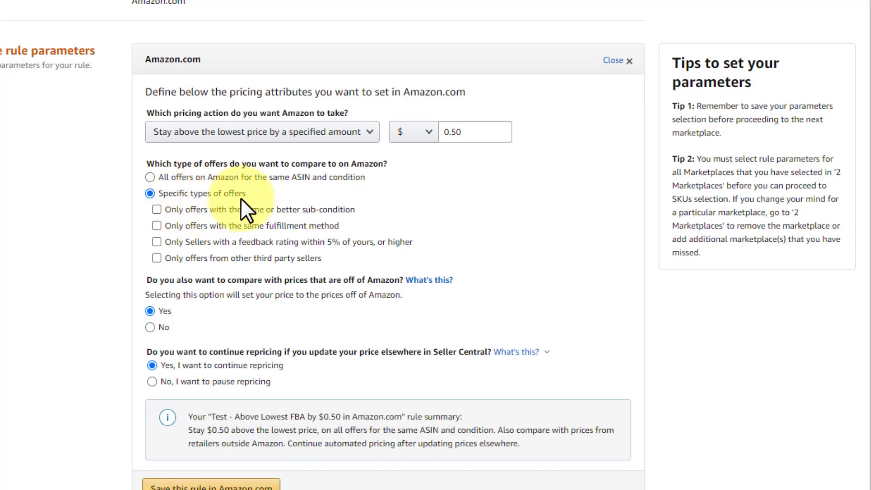
left_click(157, 225)
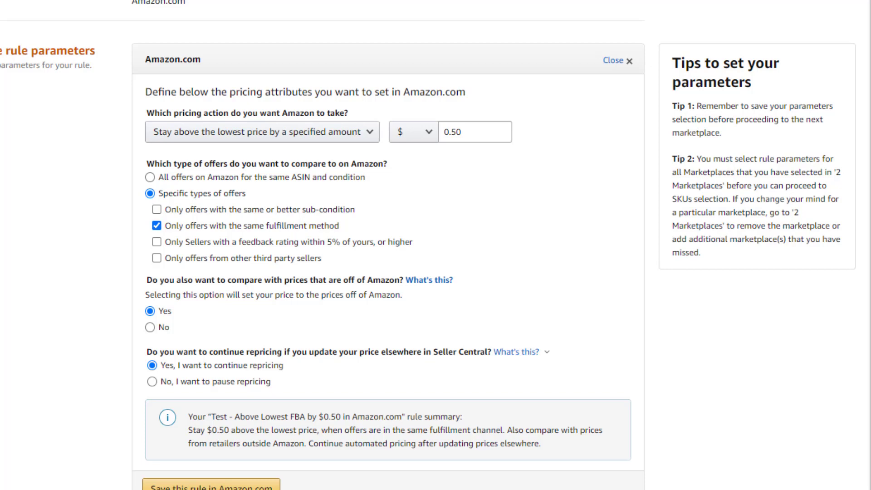
left_click(157, 210)
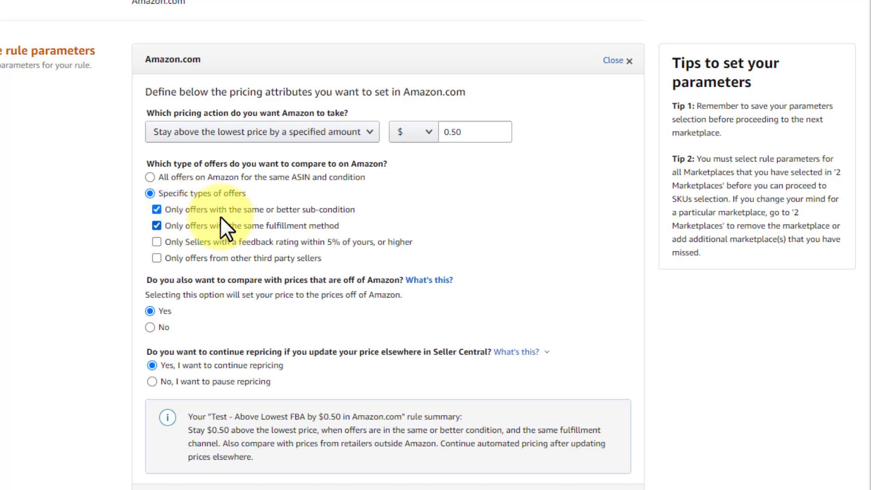
left_click(156, 210)
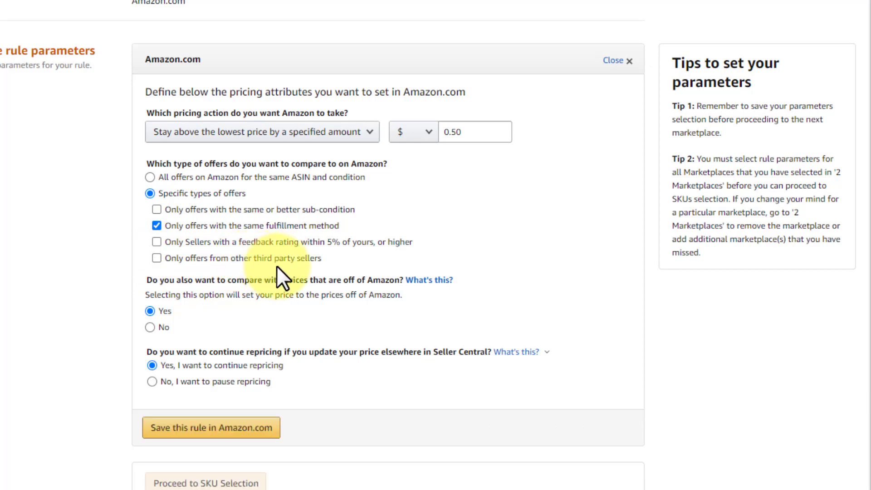
left_click(155, 258)
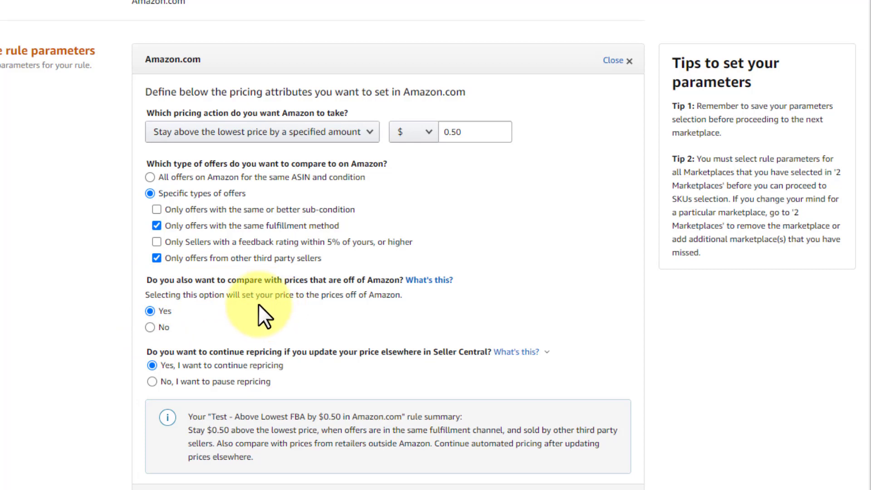
Turn off comparing with prices off Amazon and save the rule for Amazon.com.
left_click(150, 327)
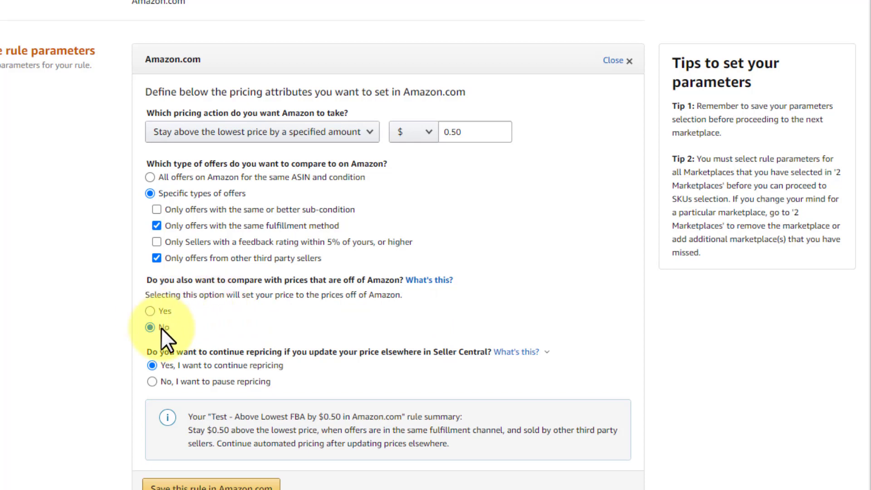
scroll(282, 291, "down", 1)
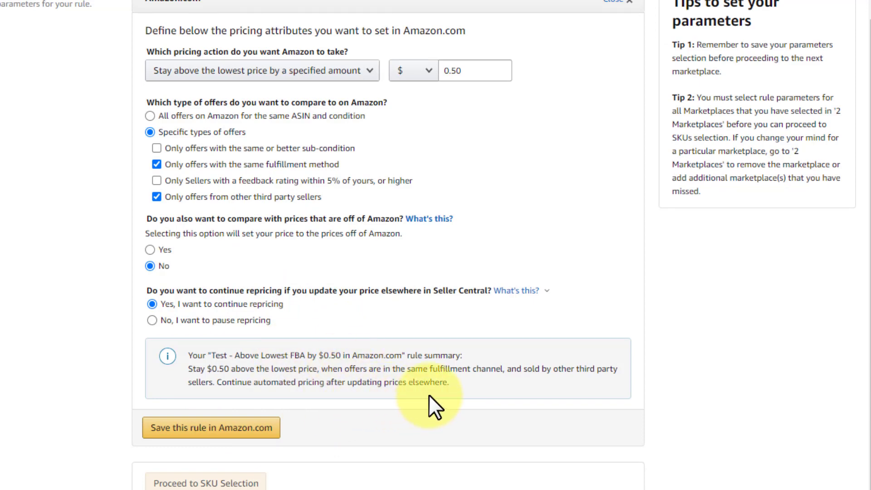
left_click(231, 429)
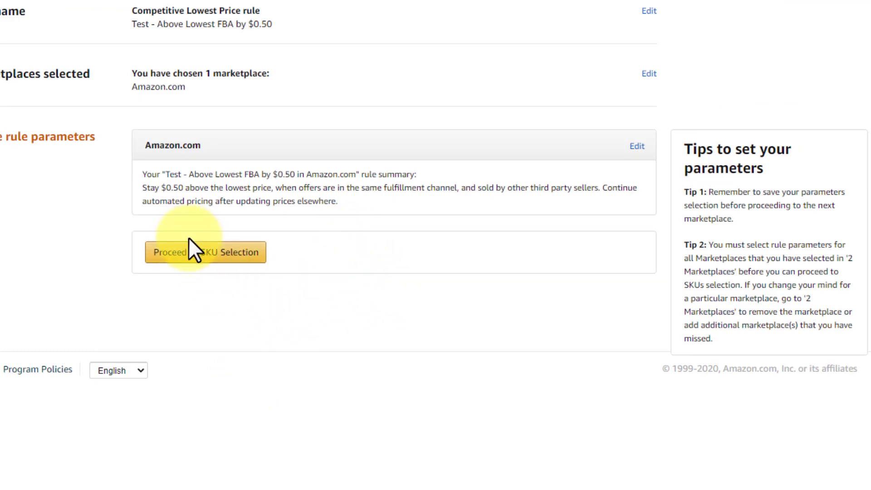
Proceed to SKU selection and assign the searched SKU to the "Test - Above Lowest FBA by $0.50" rule.
left_click(210, 258)
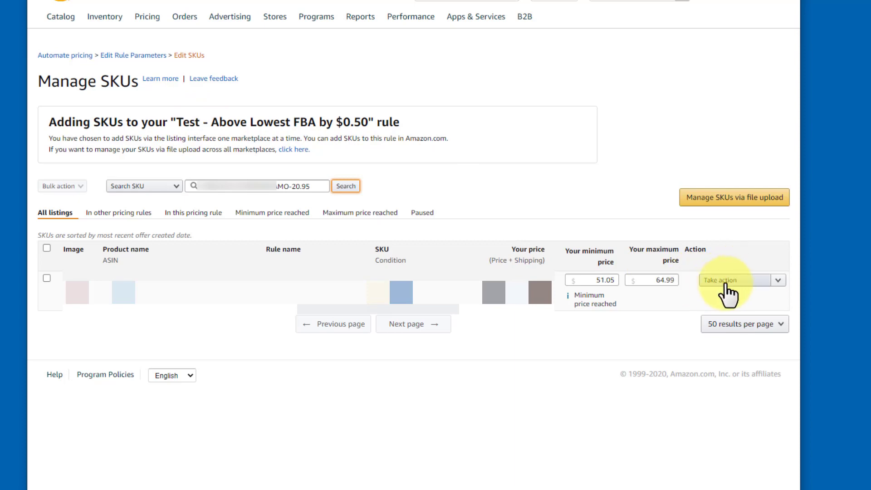
left_click(777, 280)
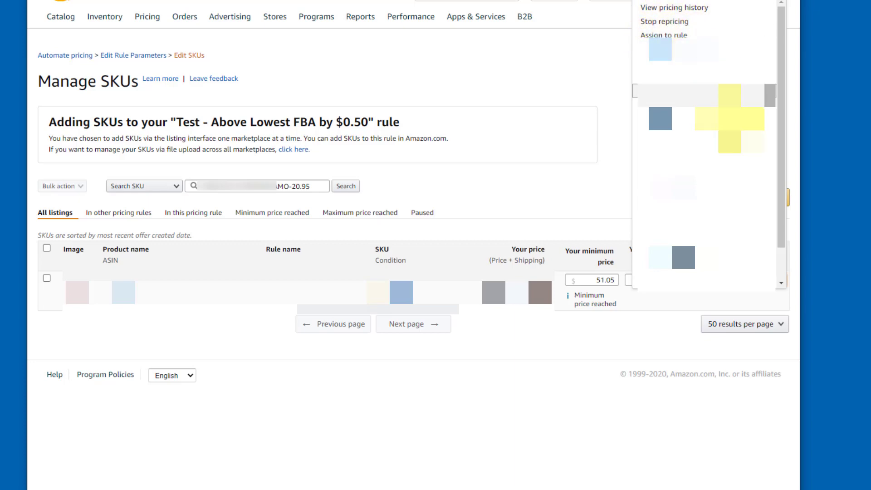
left_click_drag(782, 105, 772, 229)
left_click(680, 249)
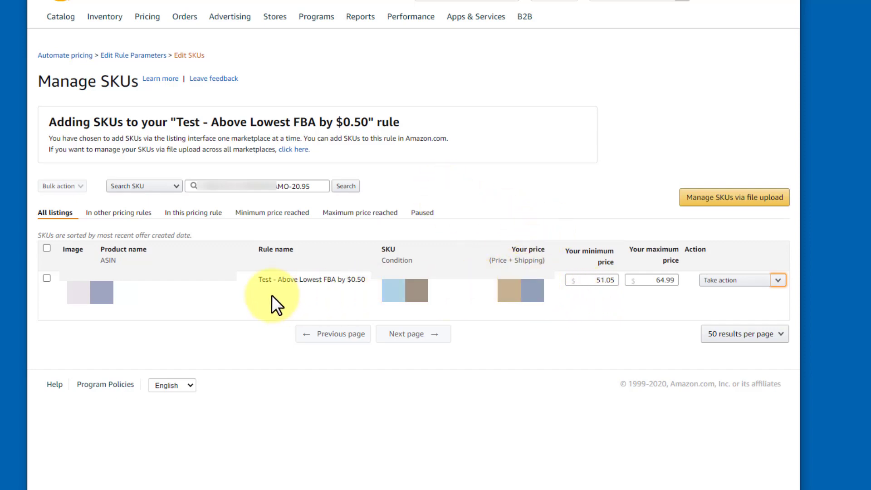
Stop repricing for the SKU.
left_click(779, 281)
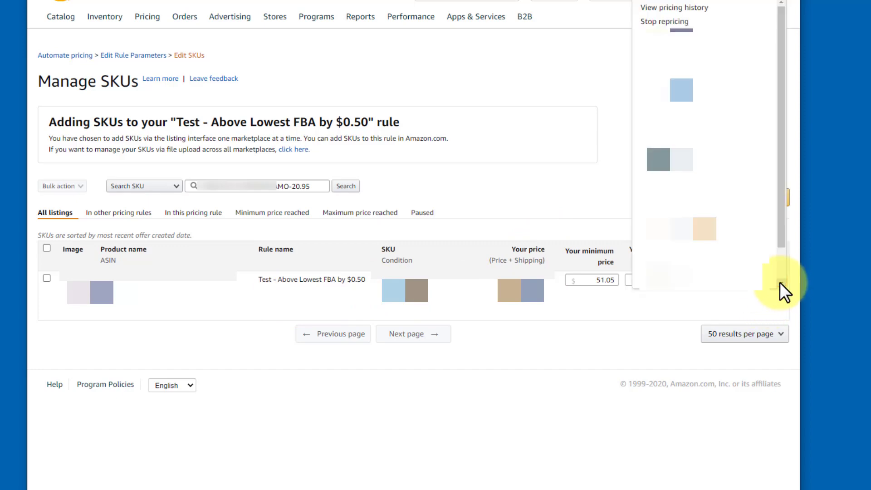
left_click(661, 22)
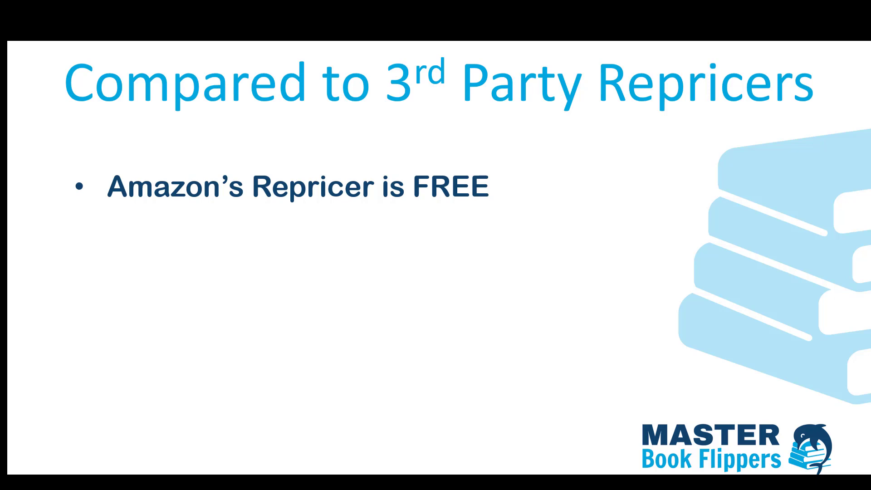
key("Right")
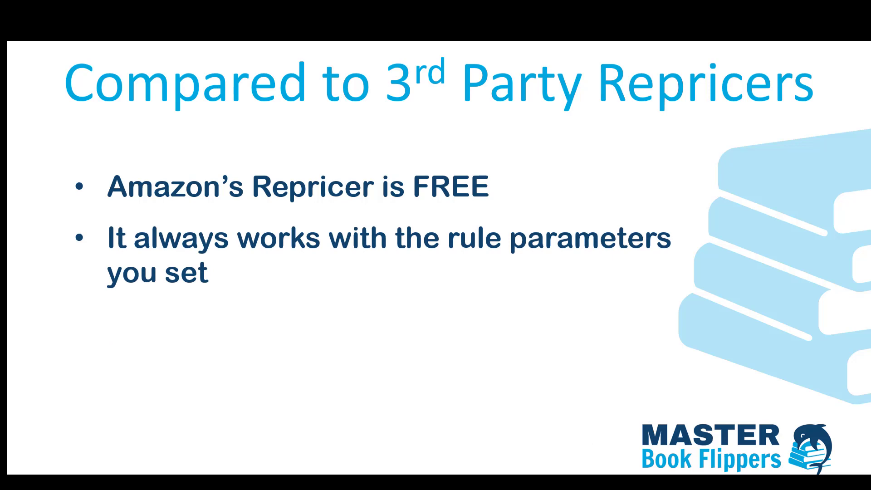